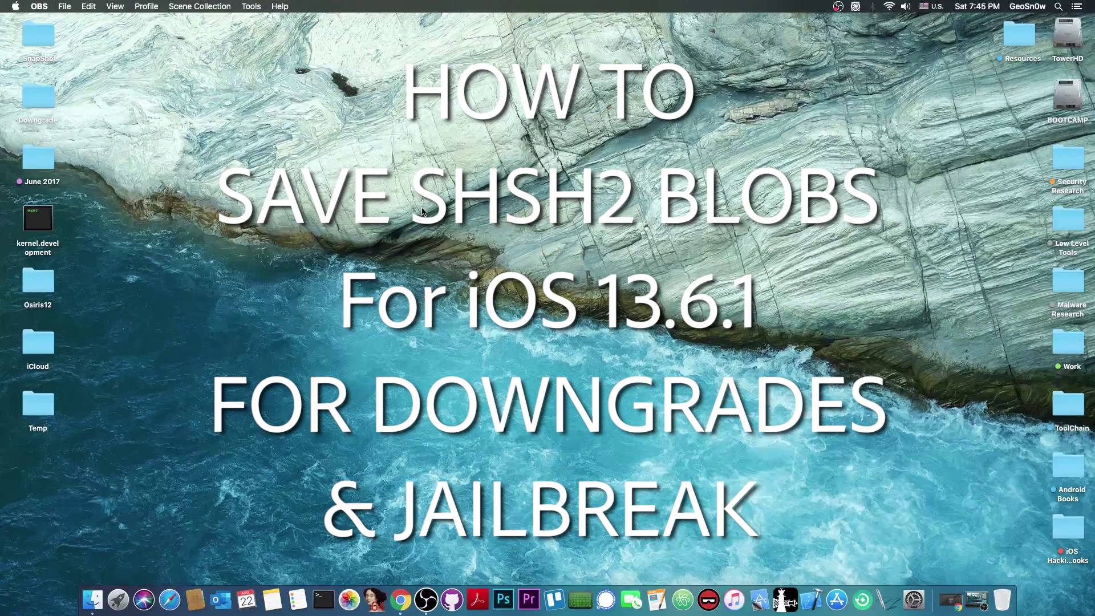
Launch AnyFix, open System Repair with 20+ iPod touch Problems selected, and start the repair
{"action": "left_click", "coordinate": [862, 599]}
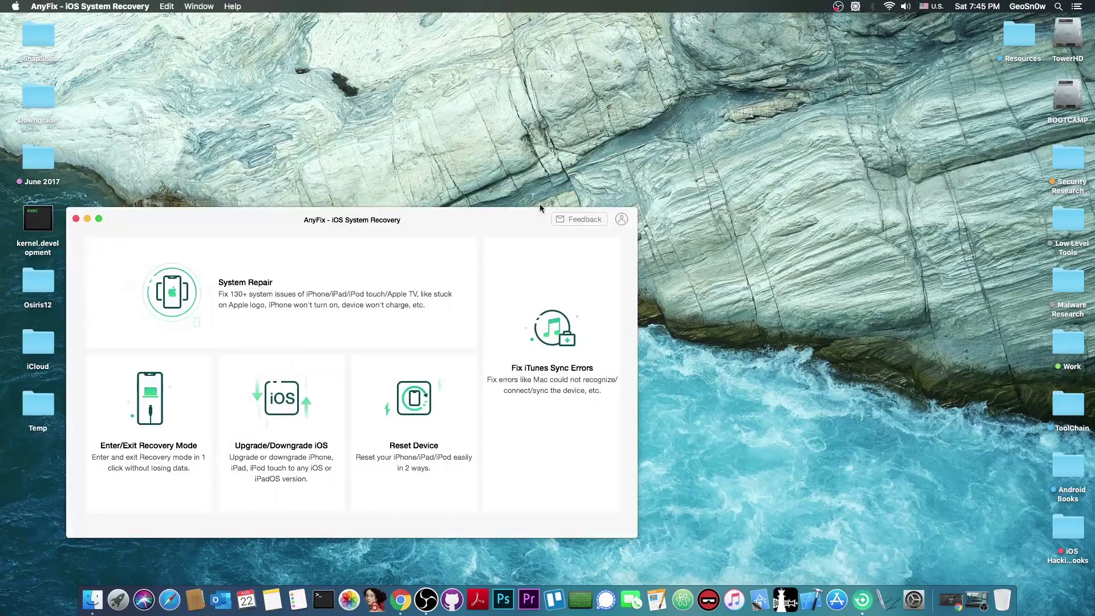
{"action": "left_click_drag", "start_coordinate": [376, 221], "coordinate": [577, 176]}
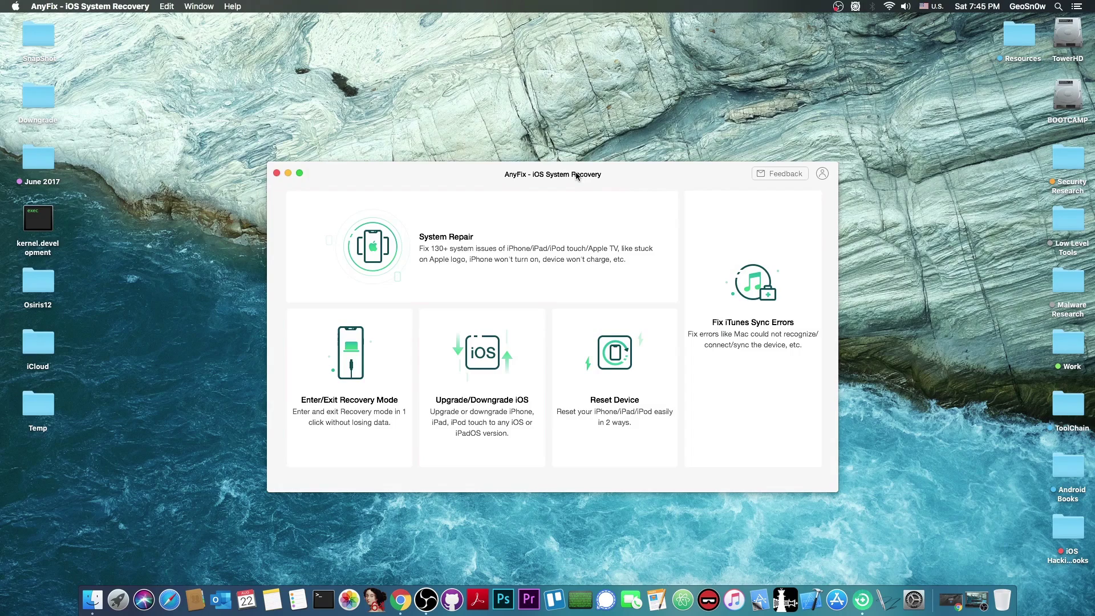
{"action": "left_click", "coordinate": [555, 242]}
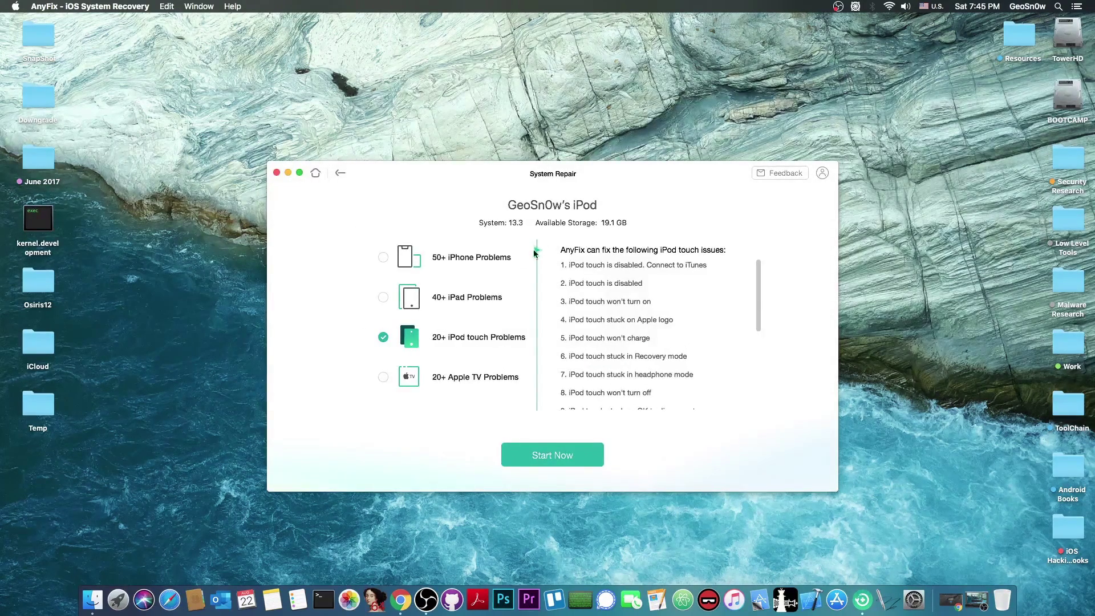
{"action": "left_click", "coordinate": [498, 265]}
{"action": "left_click", "coordinate": [486, 335]}
{"action": "left_click", "coordinate": [561, 451]}
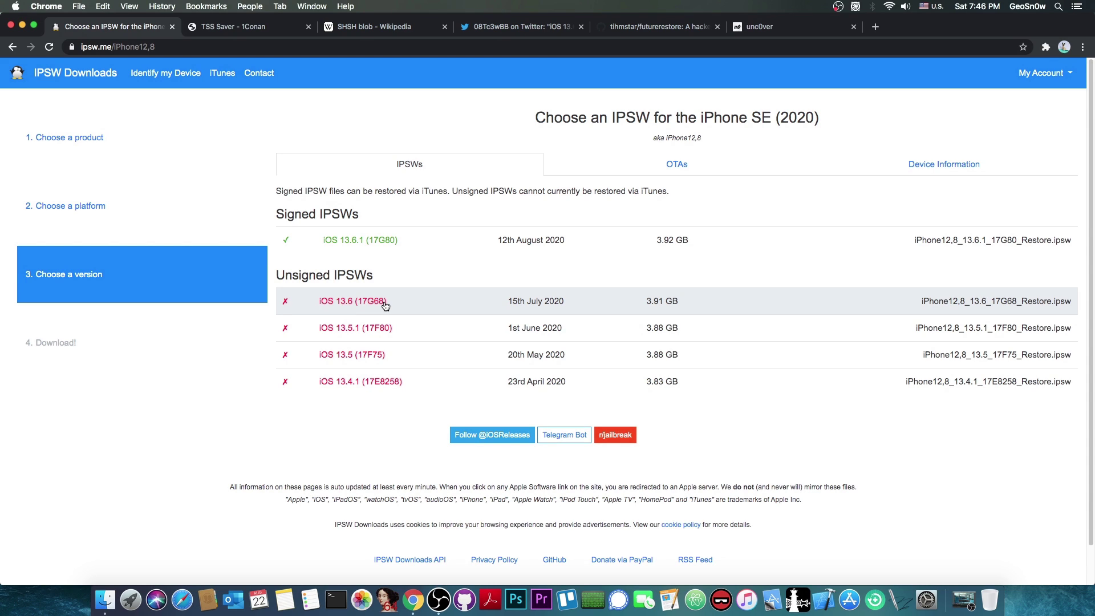
{"action": "left_click", "coordinate": [793, 27]}
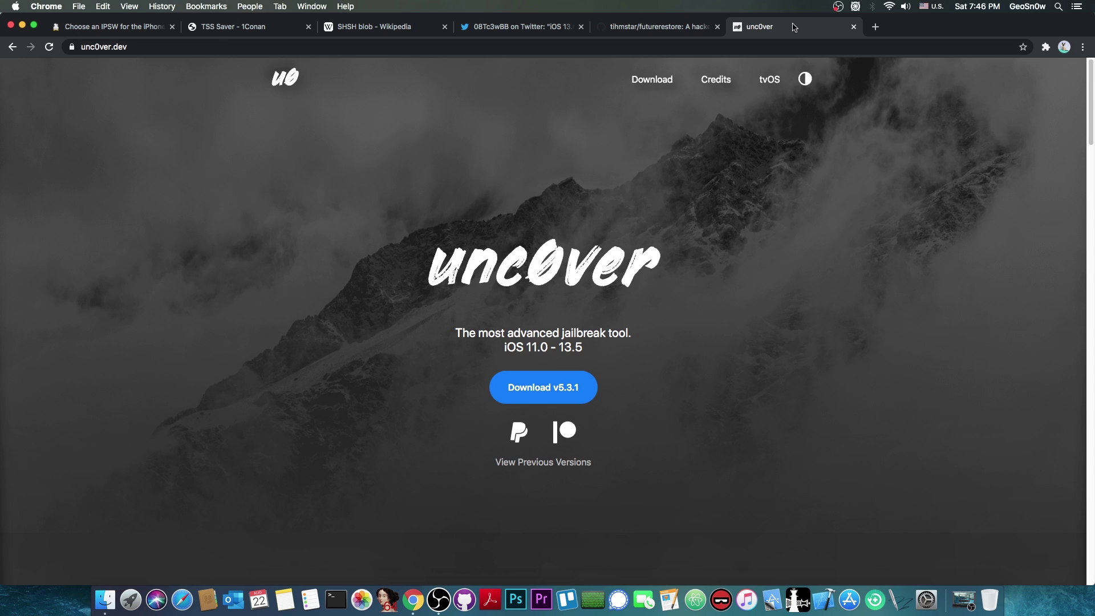
{"action": "left_click", "coordinate": [82, 35]}
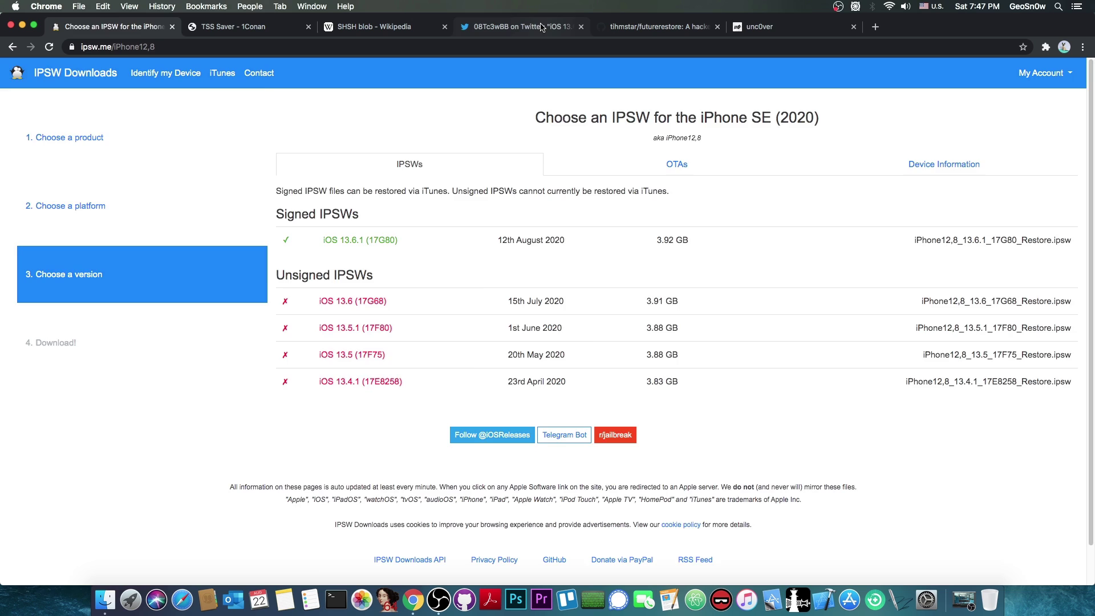
{"action": "left_click", "coordinate": [508, 27]}
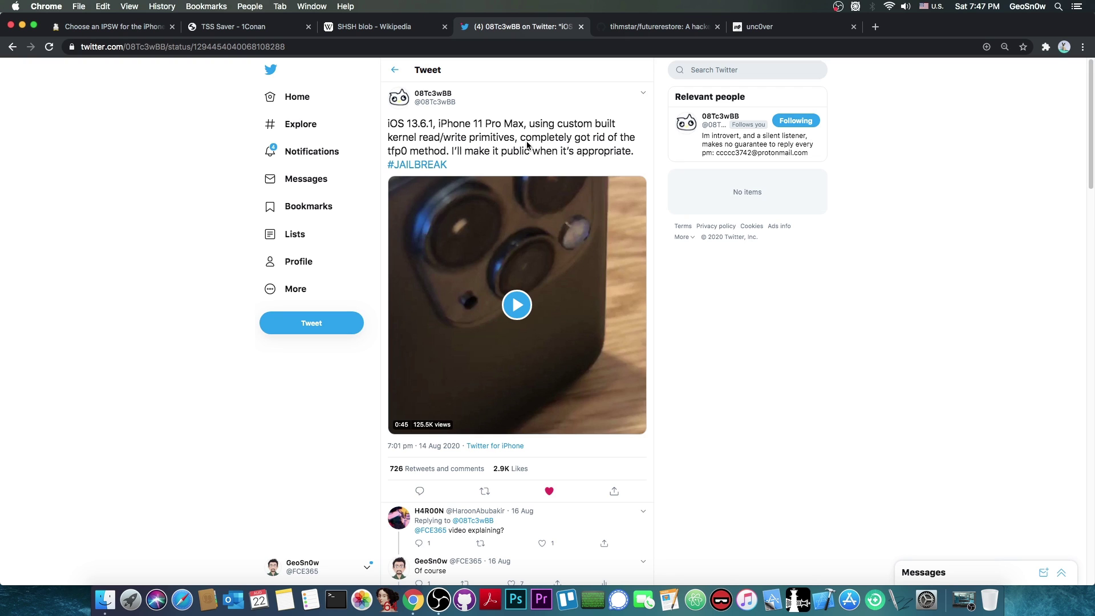
{"action": "left_click", "coordinate": [517, 305]}
{"action": "left_click", "coordinate": [399, 425]}
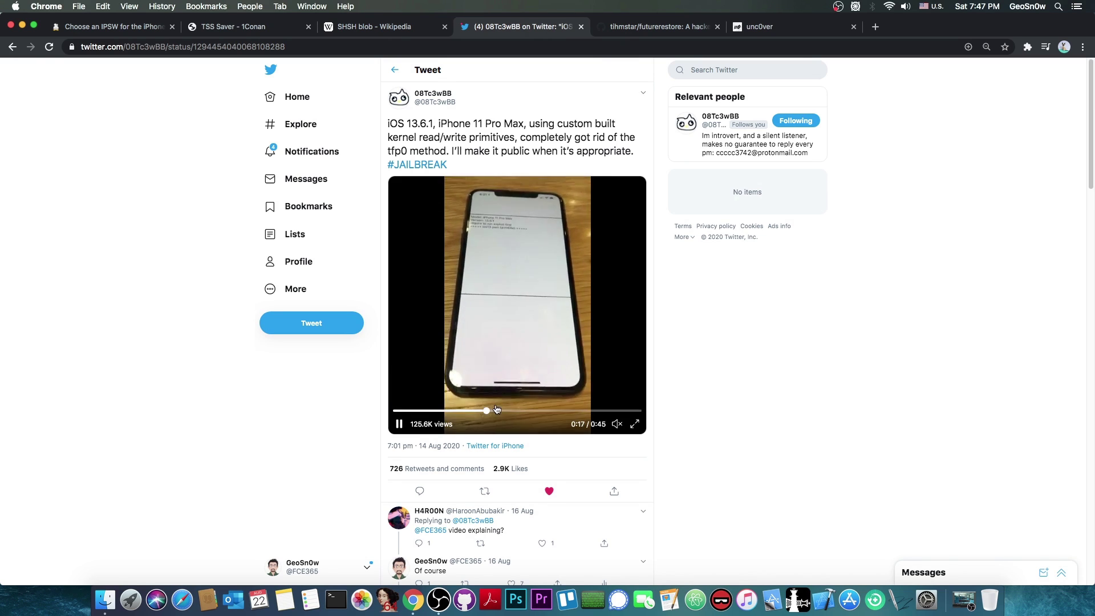
{"action": "key", "text": "super+1"}
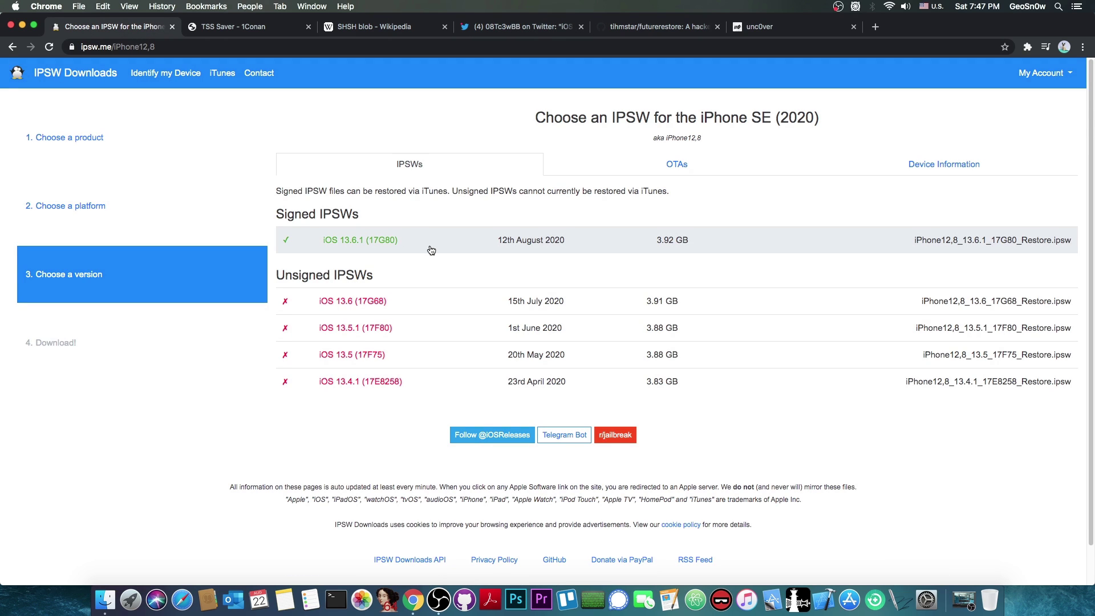
Skim the futurerestore GitHub repository, return to ipsw.me, then switch to the TSS Saver - 1Conan page
{"action": "left_click", "coordinate": [678, 29]}
{"action": "scroll", "coordinate": [628, 132], "scroll_direction": "down", "scroll_amount": 1}
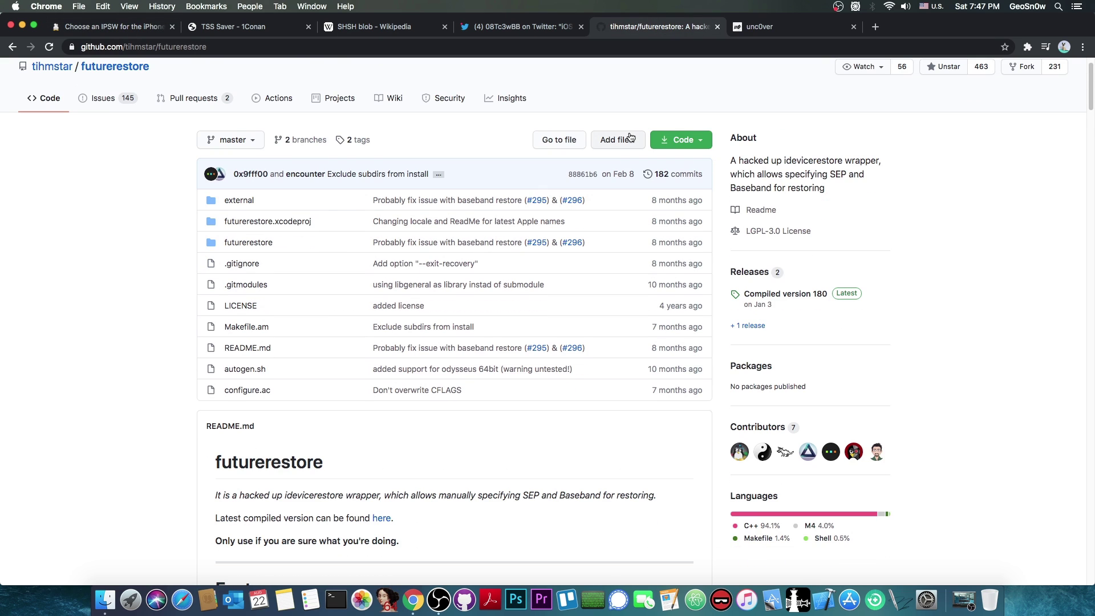
{"action": "scroll", "coordinate": [539, 131], "scroll_direction": "up", "scroll_amount": 1}
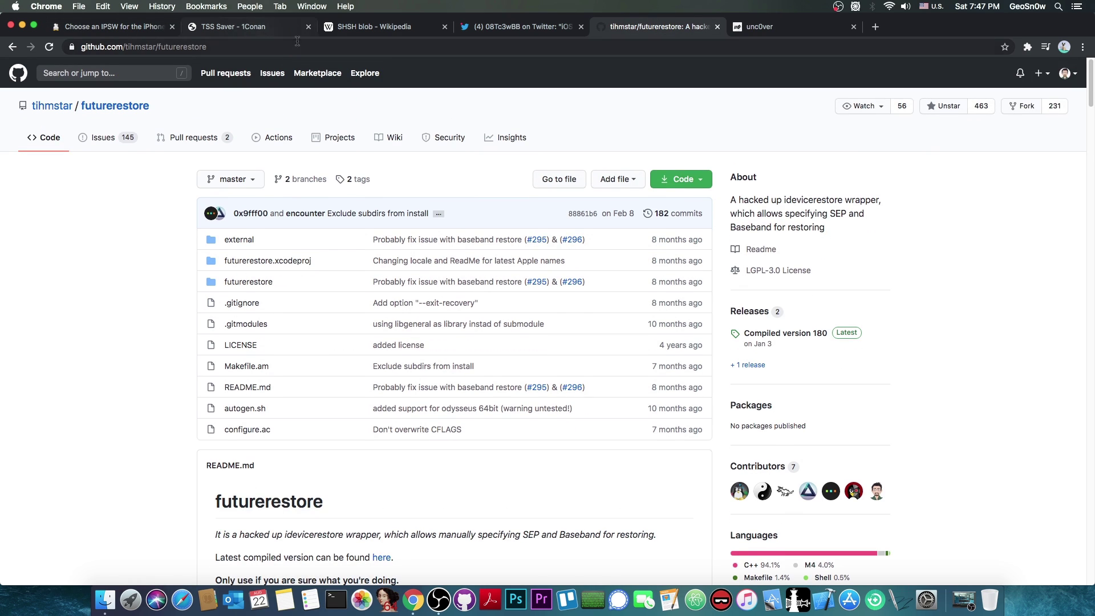
{"action": "left_click", "coordinate": [139, 29]}
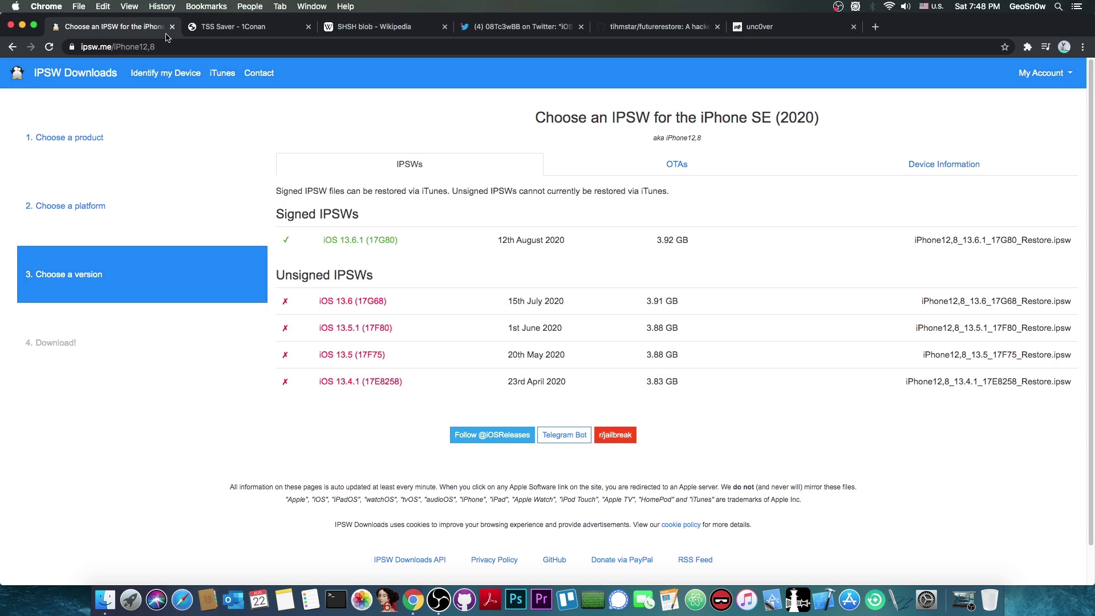
{"action": "left_click", "coordinate": [256, 30]}
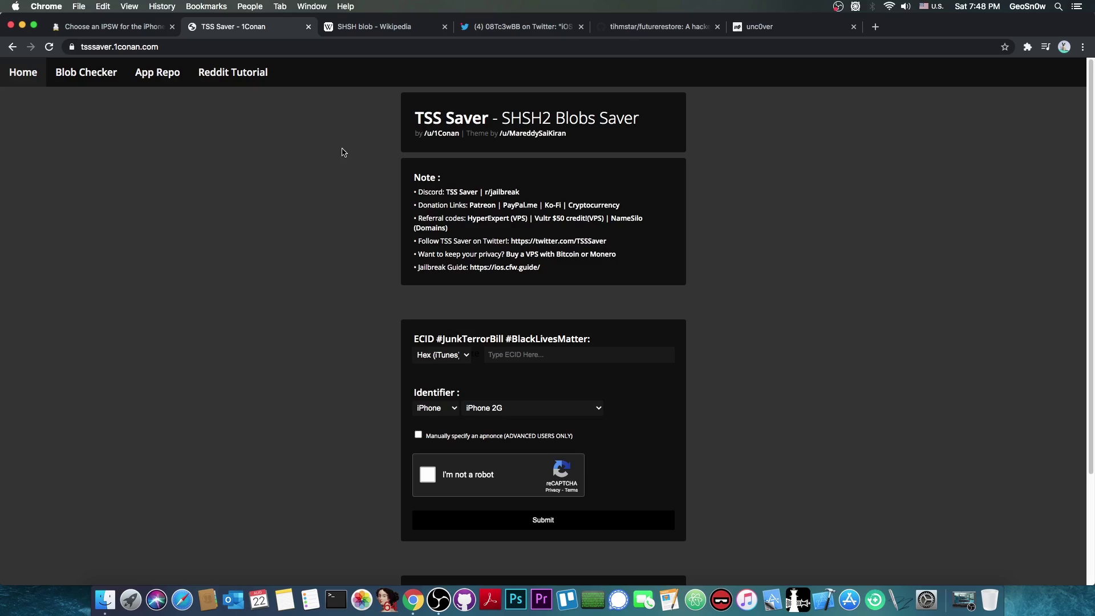
Minimize the Chrome window with Cmd+M to reveal the macOS desktop
{"action": "key", "text": "super+m"}
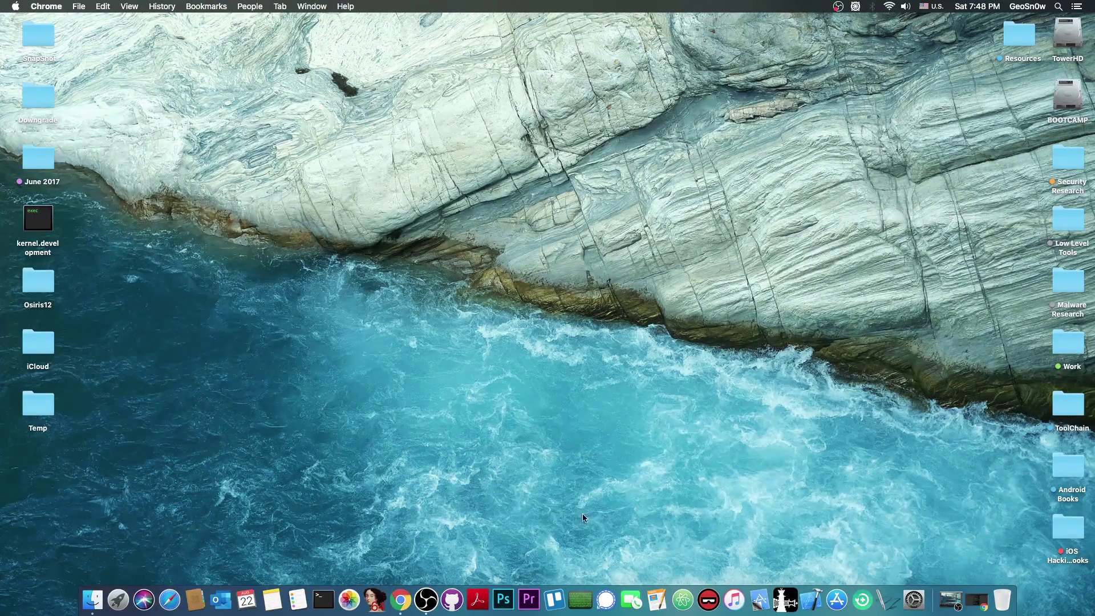
Launch iTunes, cycle the iPod touch's Serial Number line on its Summary page to the ECID, and copy it
{"action": "left_click", "coordinate": [734, 598]}
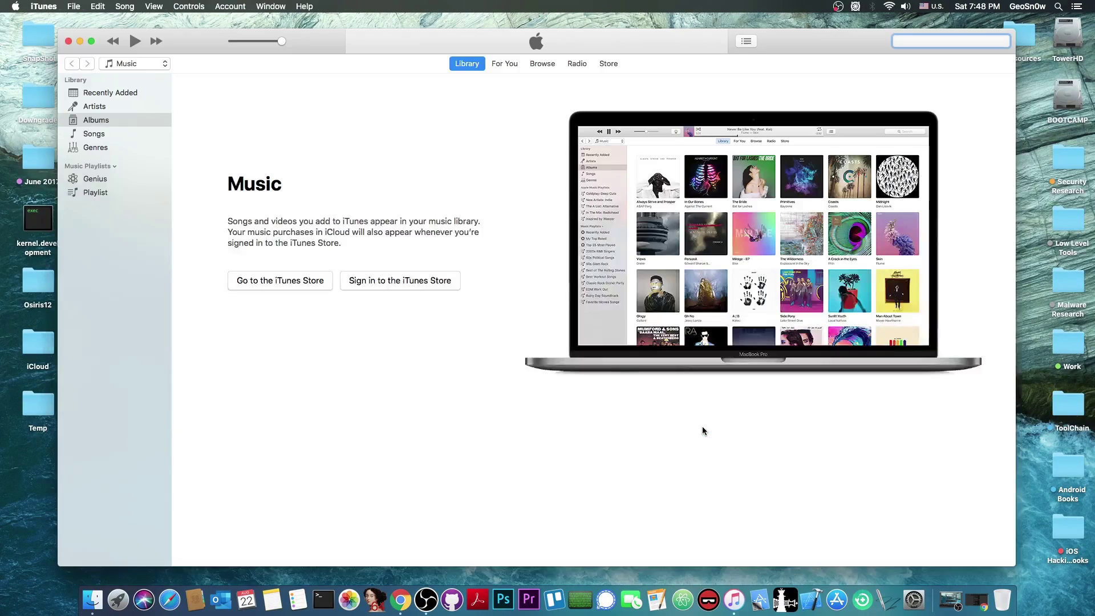
{"action": "left_click", "coordinate": [177, 64]}
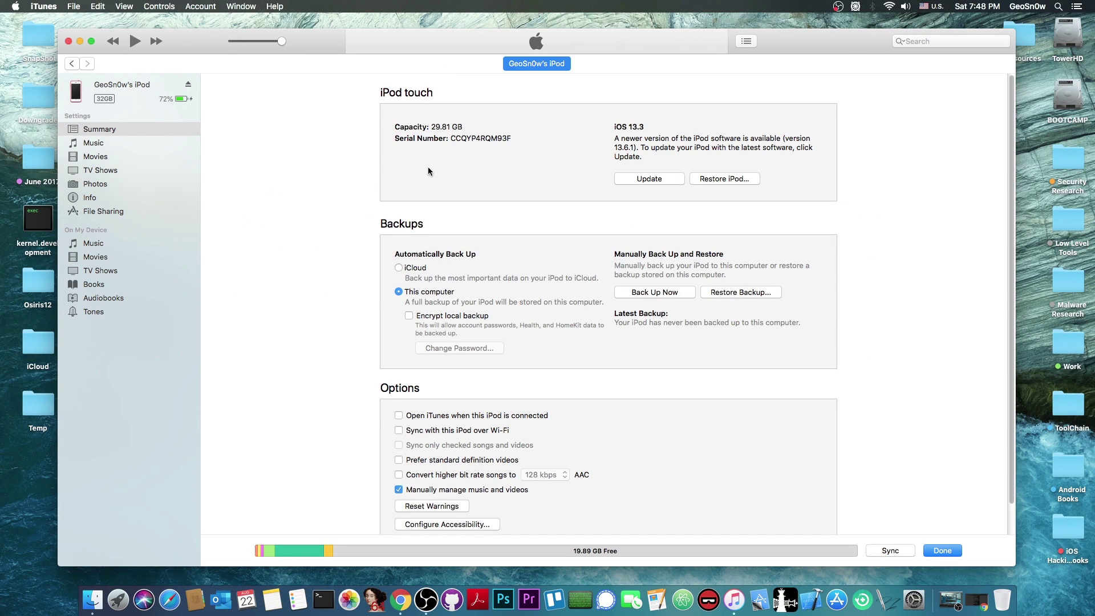
{"action": "left_click", "coordinate": [416, 139]}
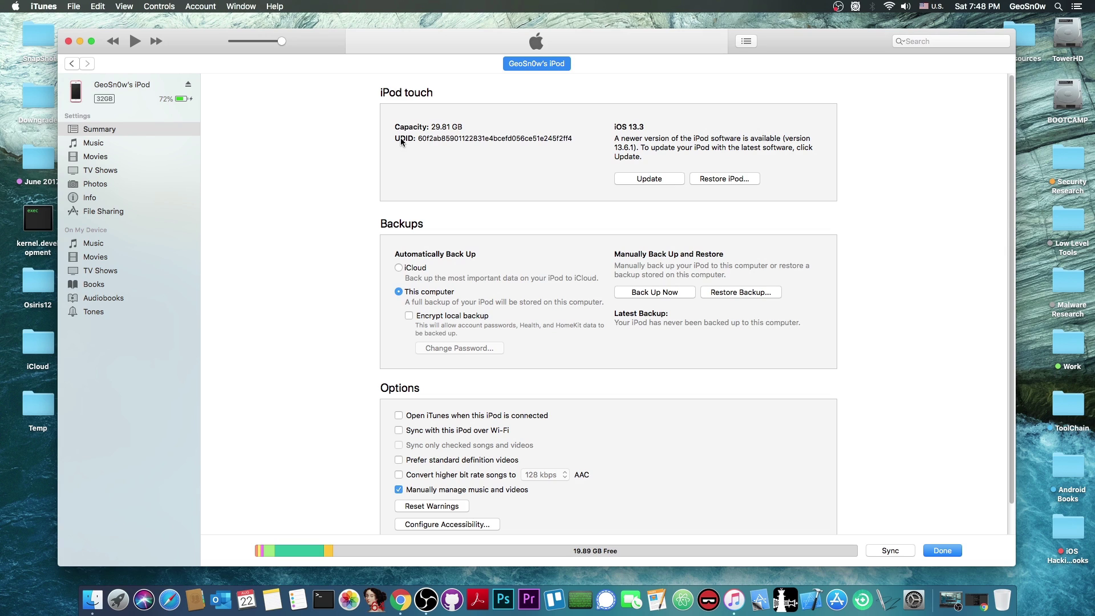
{"action": "left_click", "coordinate": [407, 139]}
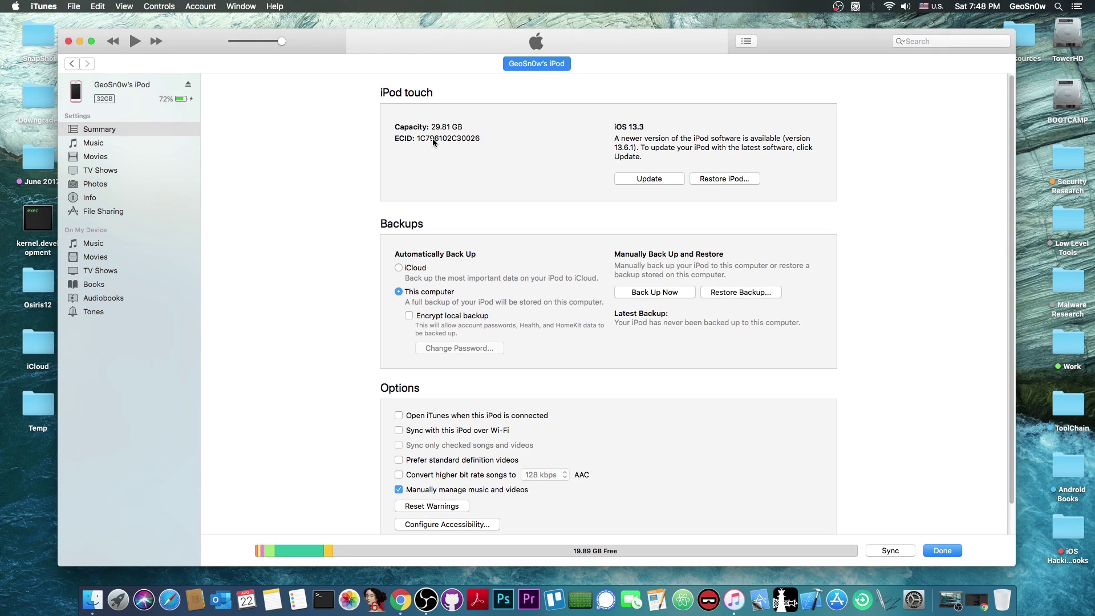
{"action": "right_click", "coordinate": [432, 139]}
{"action": "left_click", "coordinate": [457, 140]}
Close iTunes and paste the copied ECID into TSS Saver's ECID field
{"action": "left_click", "coordinate": [68, 43]}
{"action": "left_click", "coordinate": [951, 599]}
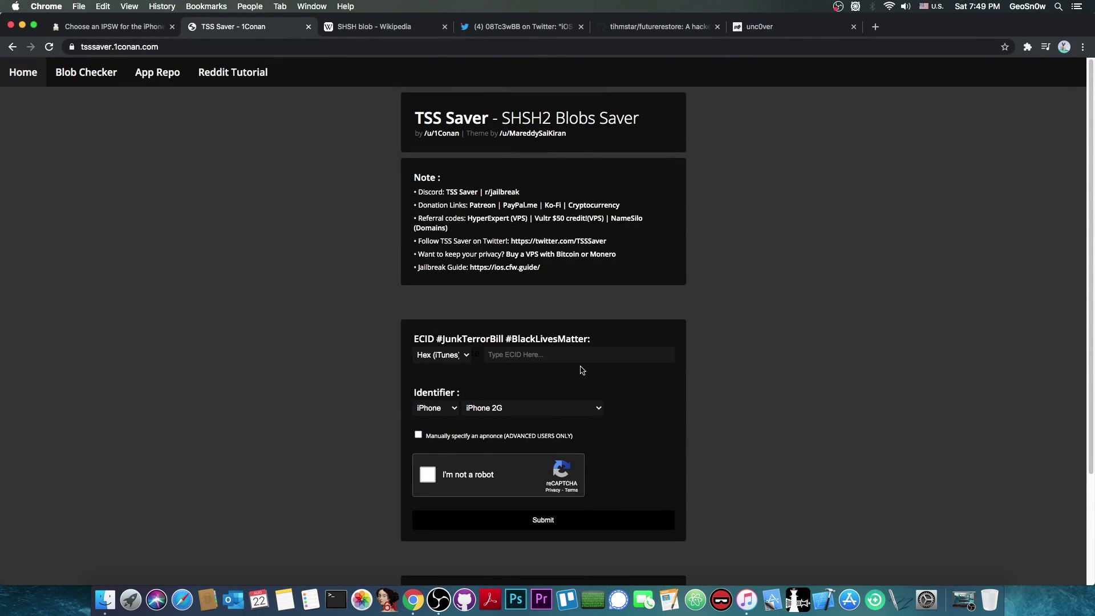
{"action": "left_click", "coordinate": [497, 356]}
{"action": "right_click", "coordinate": [501, 355]}
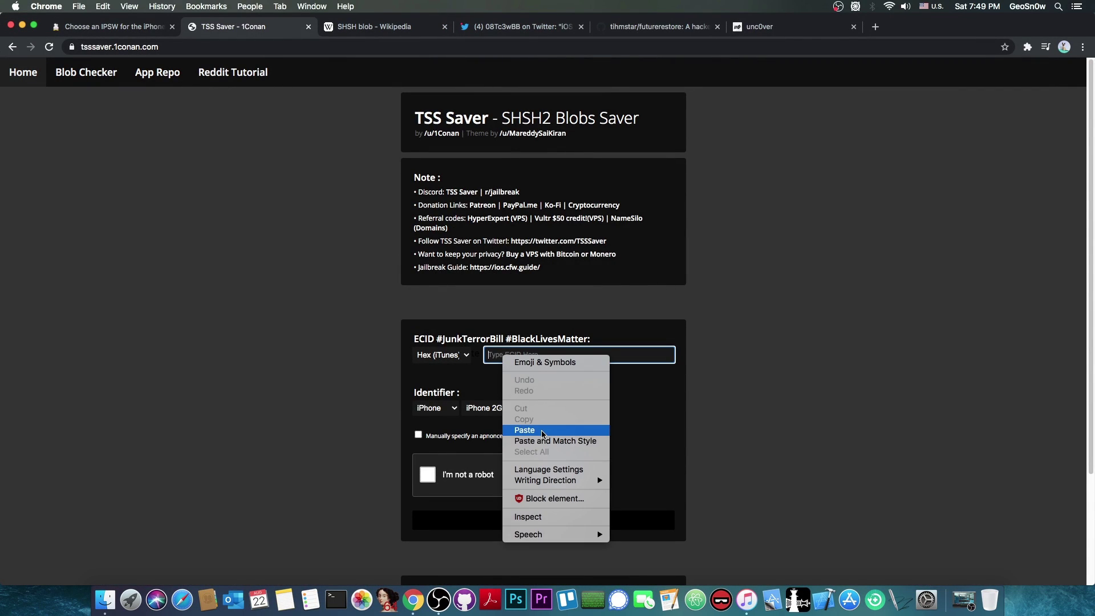
{"action": "left_click", "coordinate": [542, 434]}
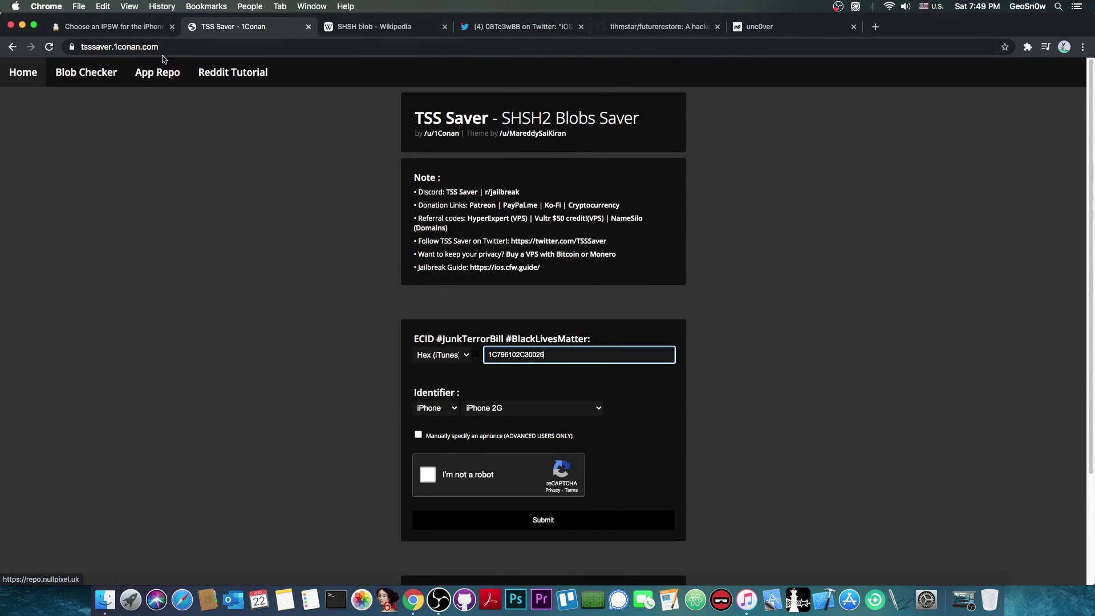
{"action": "scroll", "coordinate": [472, 319], "scroll_direction": "down", "scroll_amount": 2}
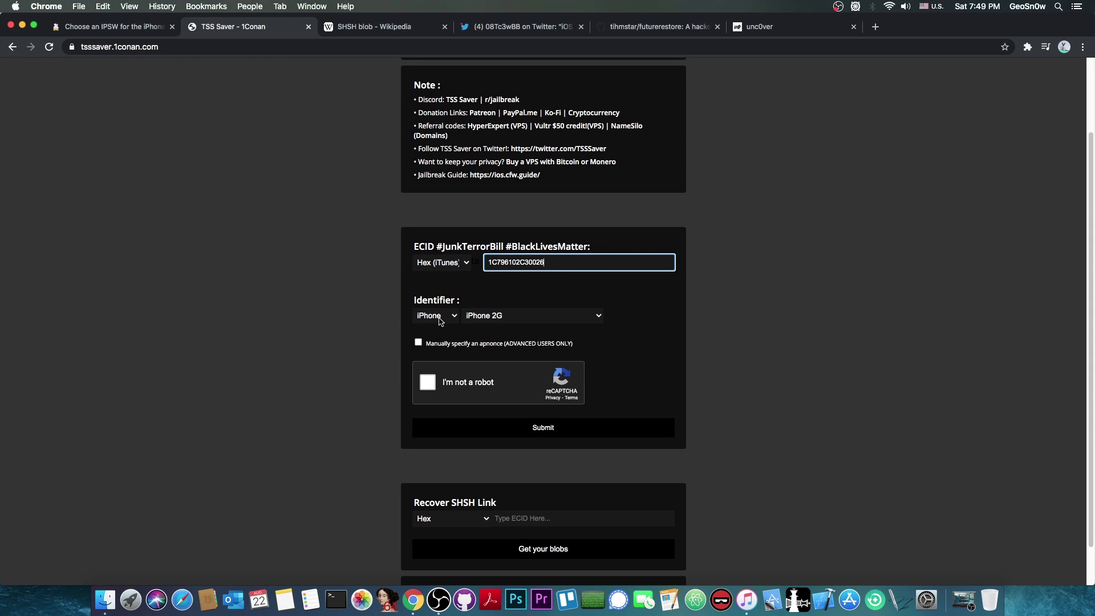
{"action": "key", "text": "super+a"}
Choose iPod and iPod touch 7 as the identifier, tick reCAPTCHA, and submit the request
{"action": "left_click", "coordinate": [642, 27]}
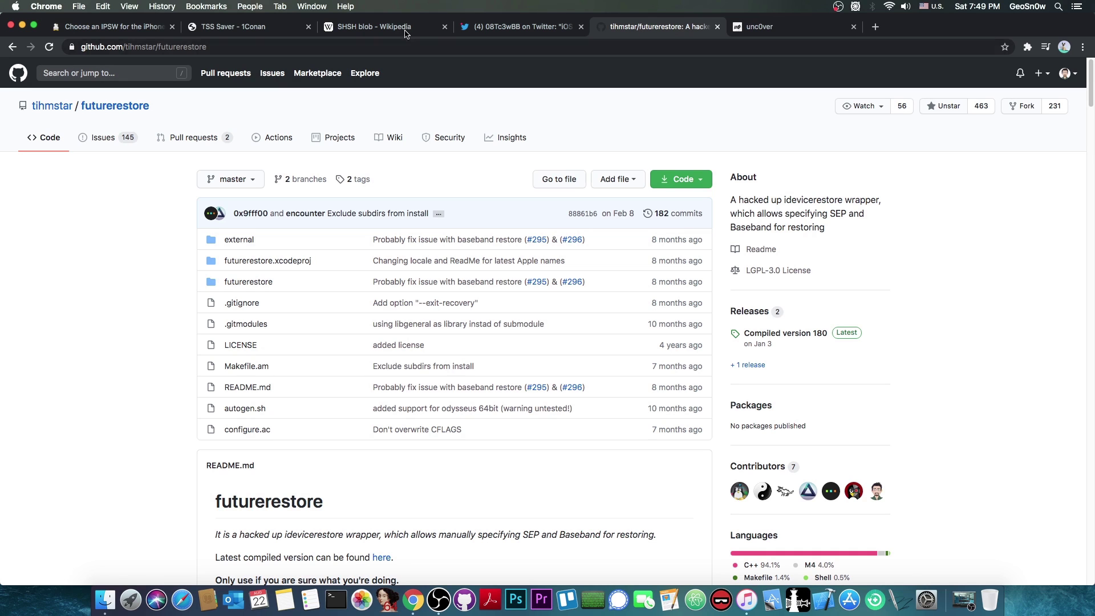
{"action": "left_click", "coordinate": [234, 26]}
{"action": "left_click", "coordinate": [432, 316]}
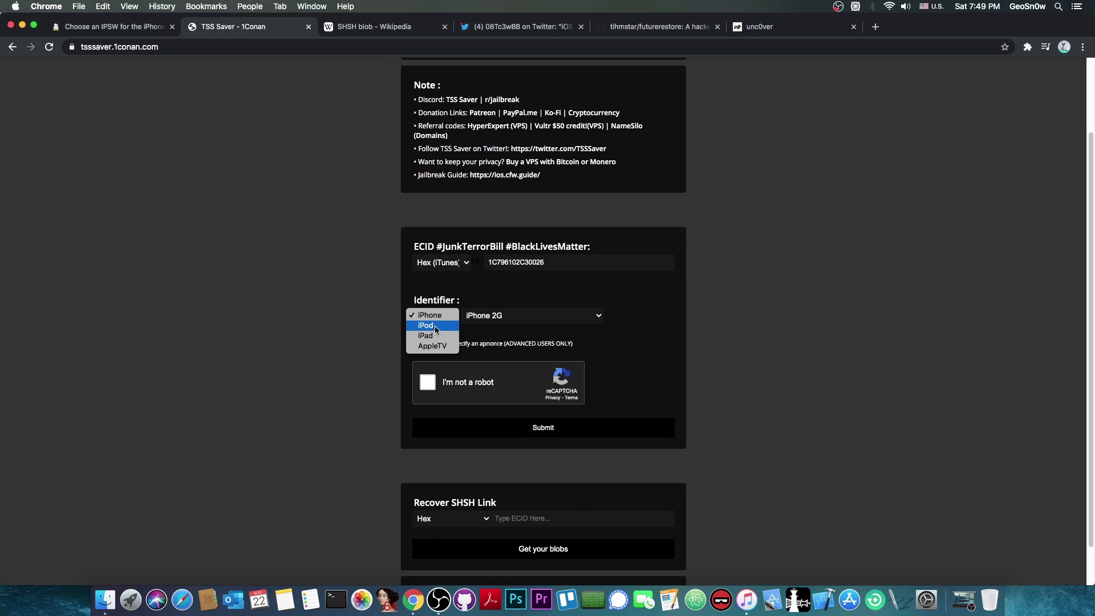
{"action": "left_click", "coordinate": [435, 327]}
{"action": "left_click", "coordinate": [497, 318]}
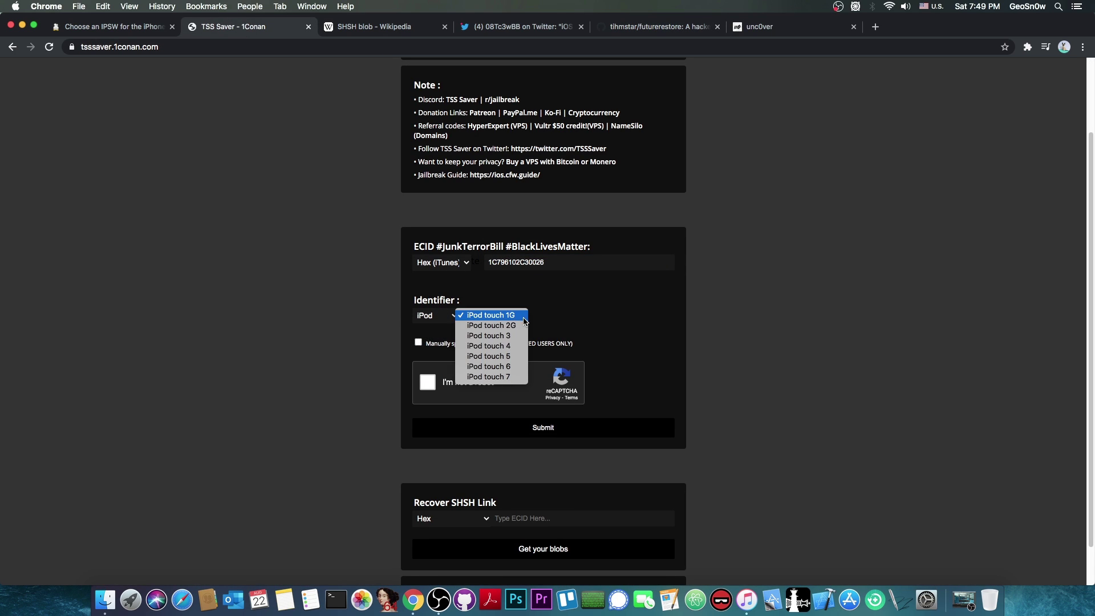
{"action": "left_click", "coordinate": [489, 376]}
{"action": "left_click", "coordinate": [427, 382]}
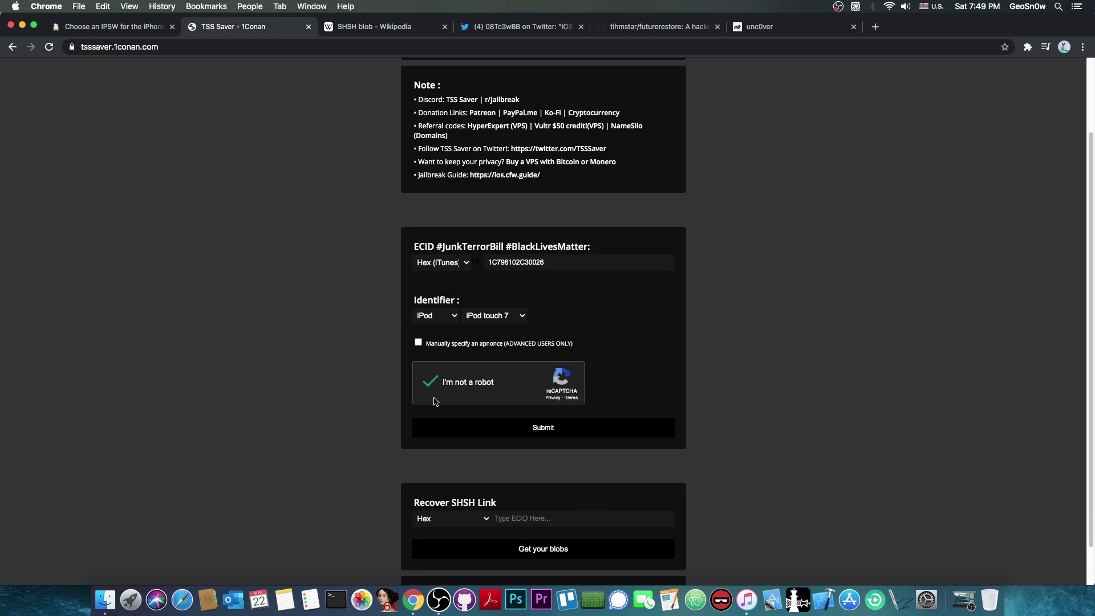
{"action": "left_click", "coordinate": [539, 429]}
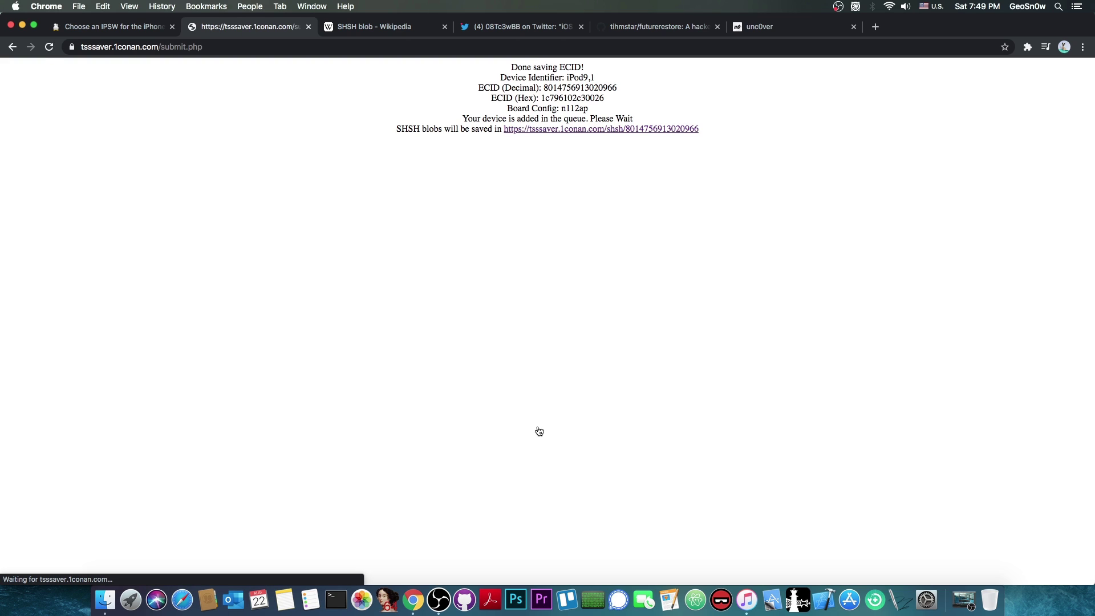
Save the .shsh2 blob from the SHSH link's 13.3/noapnonce folder to the Desktop, then go 'Back home :)'
{"action": "left_click", "coordinate": [671, 130]}
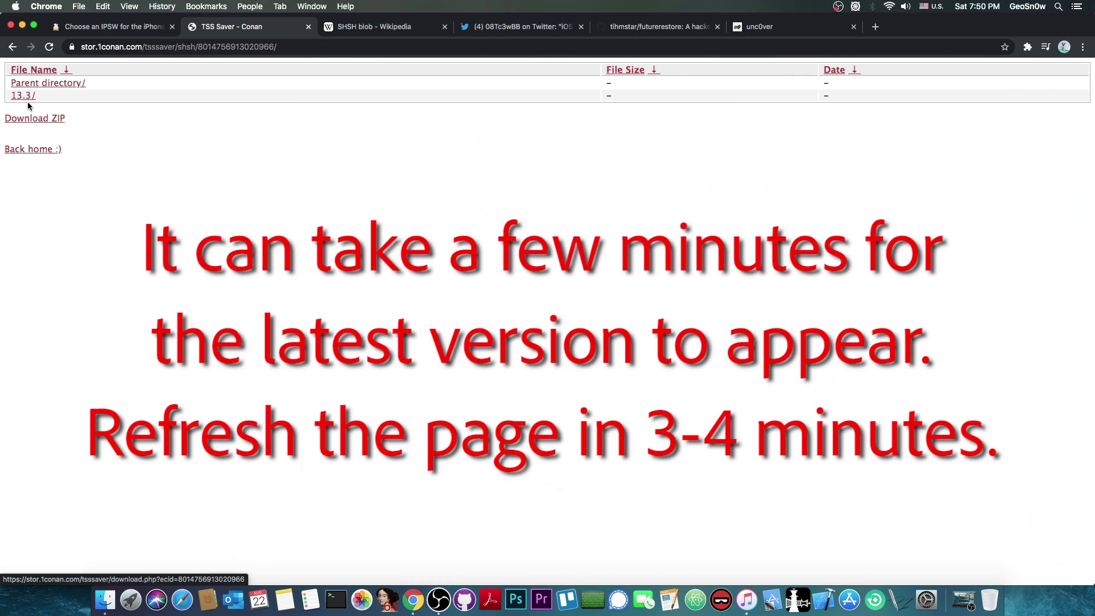
{"action": "left_click", "coordinate": [22, 98]}
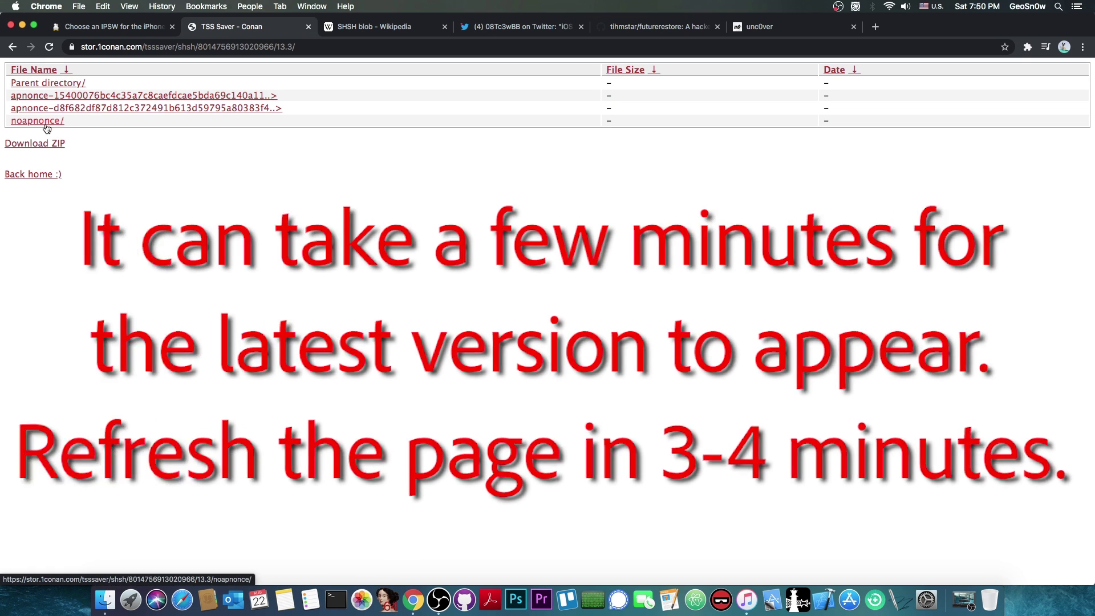
{"action": "left_click", "coordinate": [17, 120]}
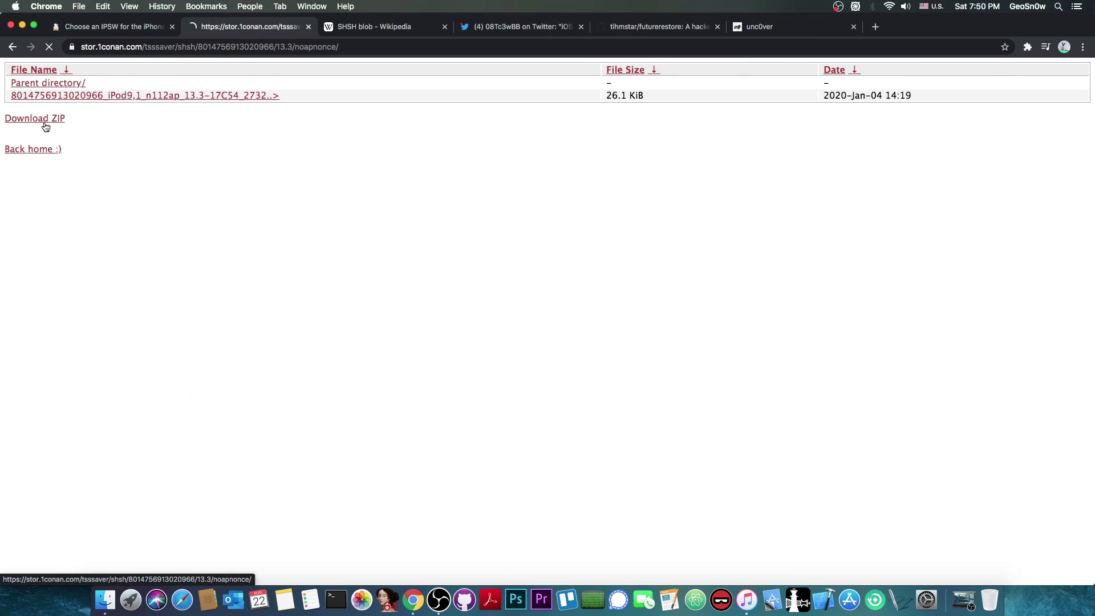
{"action": "left_click", "coordinate": [119, 100]}
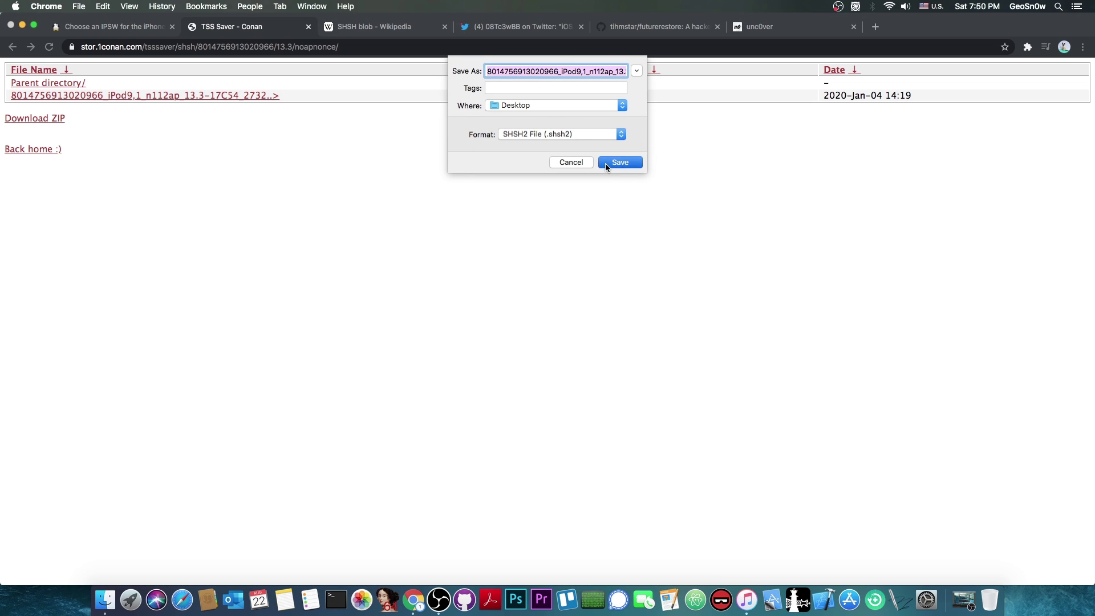
{"action": "left_click", "coordinate": [620, 162]}
{"action": "left_click", "coordinate": [32, 150]}
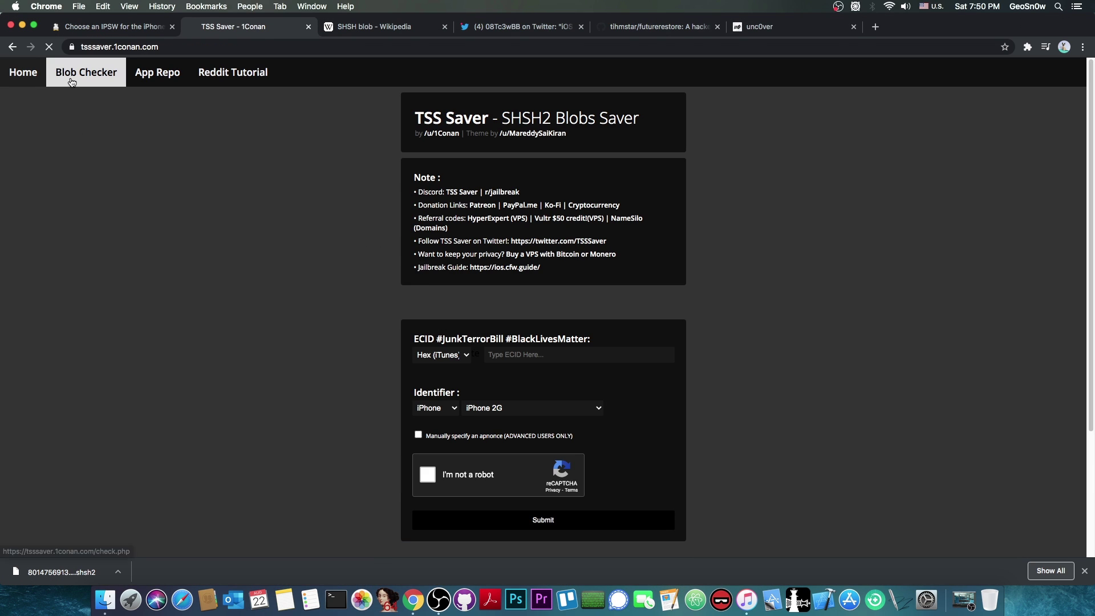
Drop the downloaded .shsh2 into the Blob Checker, pass reCAPTCHA, and submit it for validation
{"action": "left_click", "coordinate": [80, 73]}
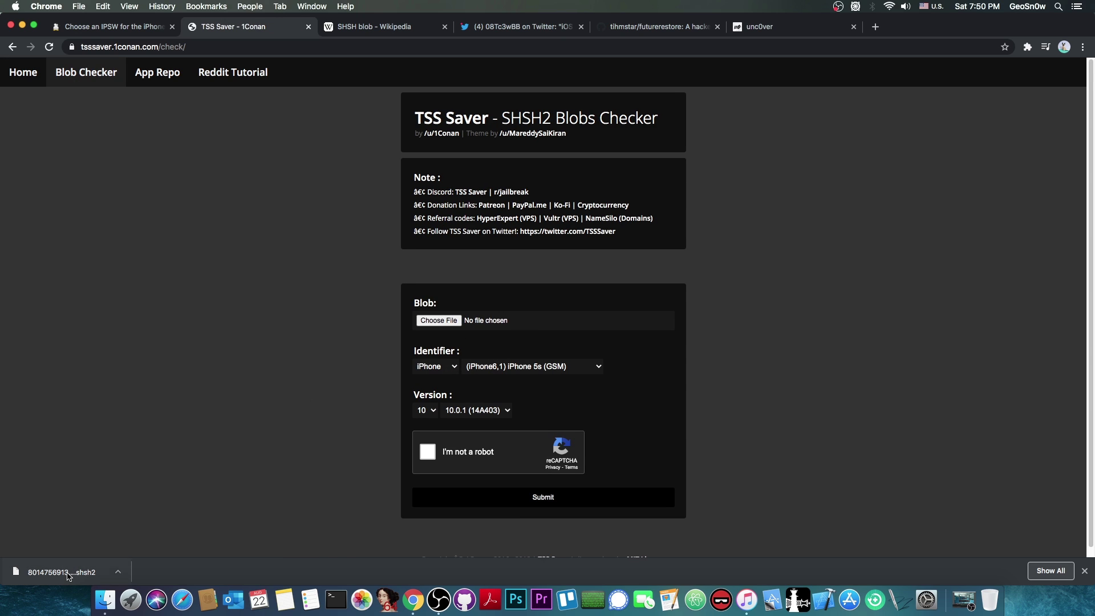
{"action": "left_click_drag", "start_coordinate": [61, 572], "coordinate": [427, 321]}
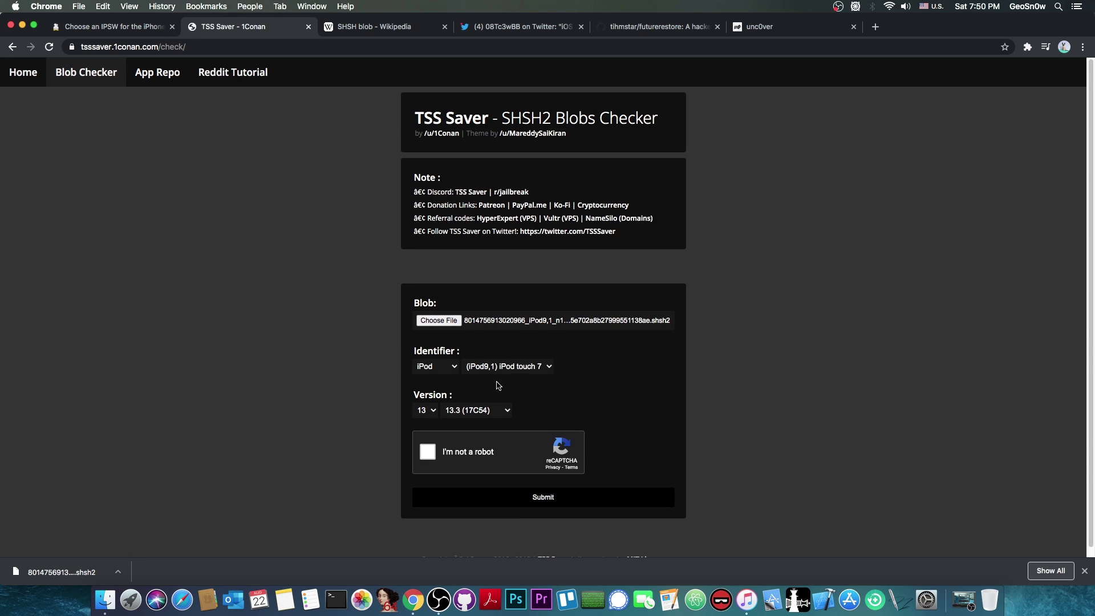
{"action": "left_click", "coordinate": [429, 453]}
{"action": "left_click", "coordinate": [511, 506]}
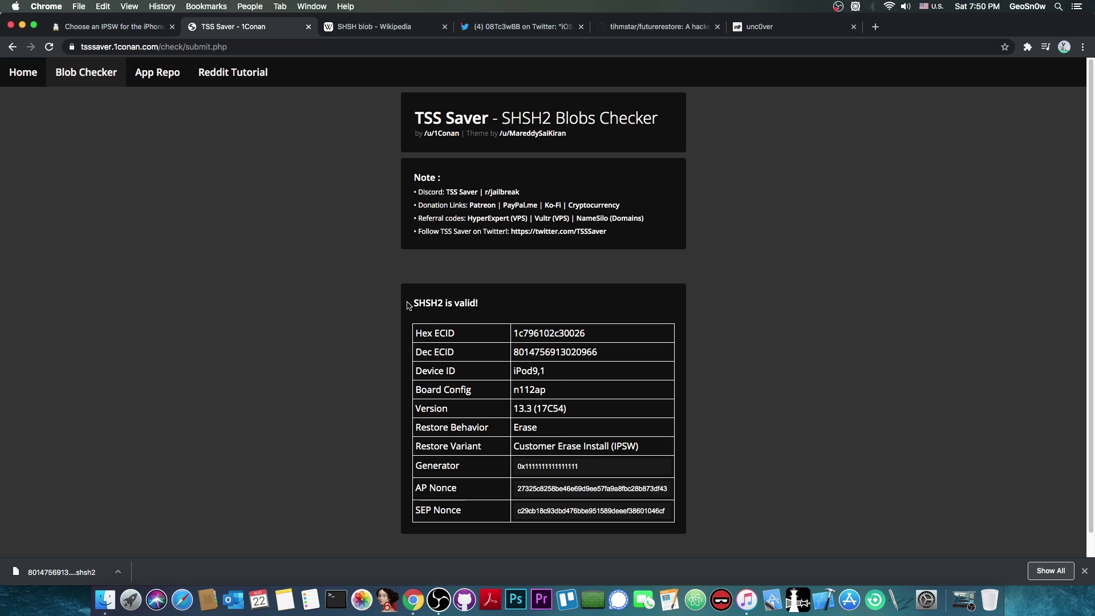
{"action": "left_click_drag", "start_coordinate": [413, 303], "coordinate": [489, 307]}
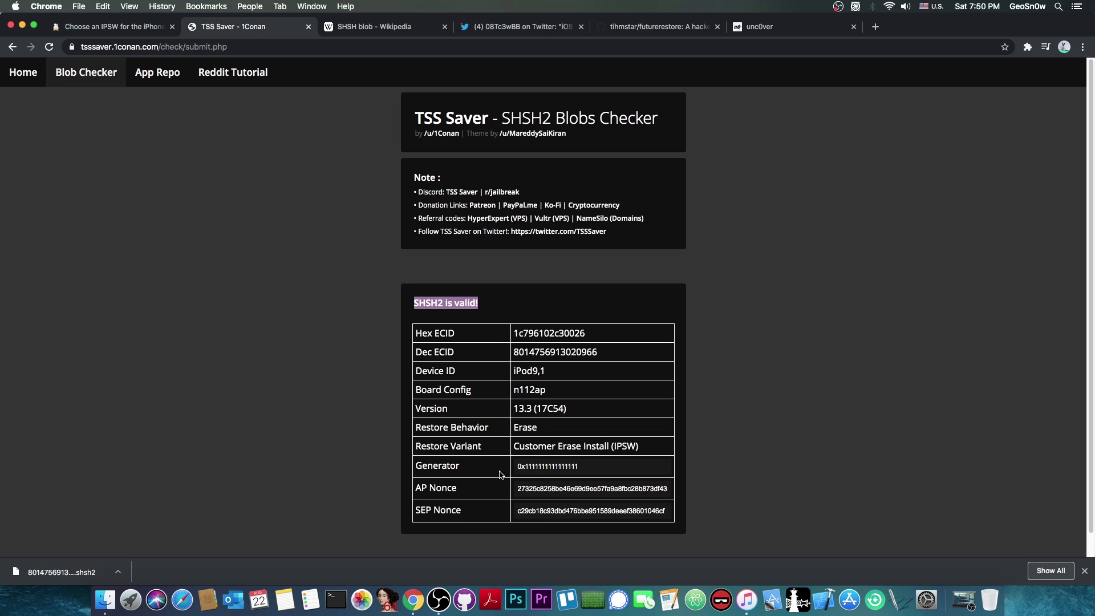
{"action": "double_click", "coordinate": [524, 464]}
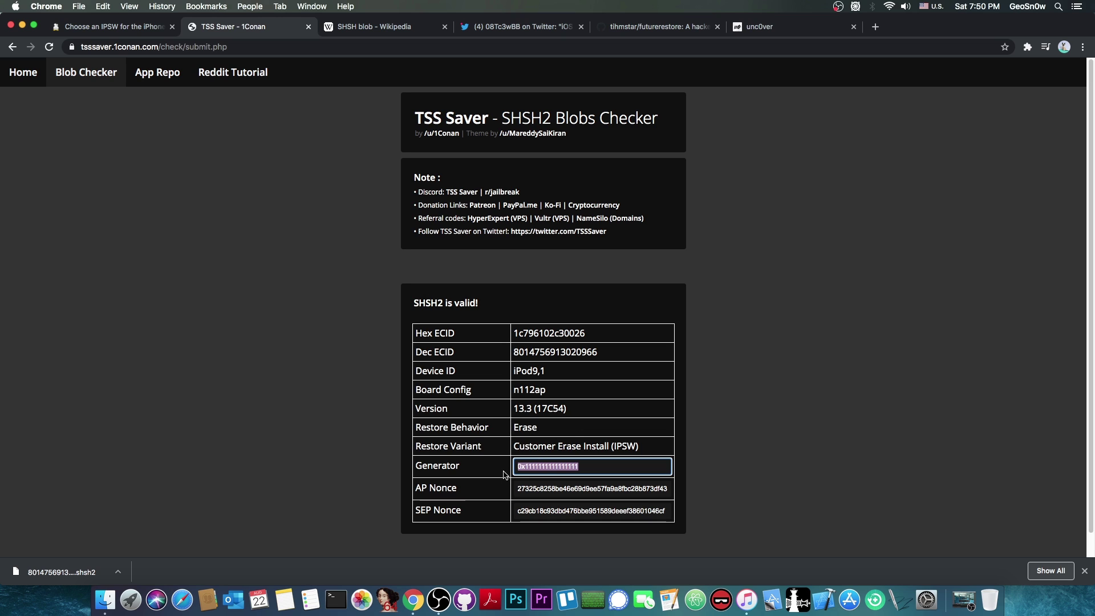
{"action": "left_click", "coordinate": [657, 29]}
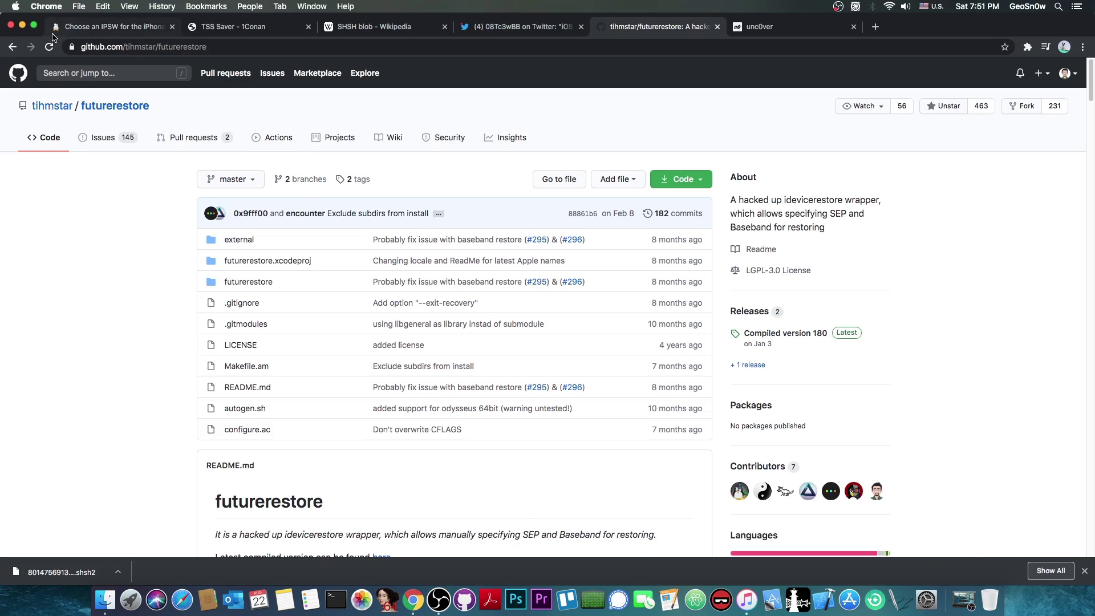
Minimize Chrome to view the saved .shsh2 on the desktop, restore it, and switch to the SHSH blob Wikipedia tab
{"action": "left_click", "coordinate": [21, 26]}
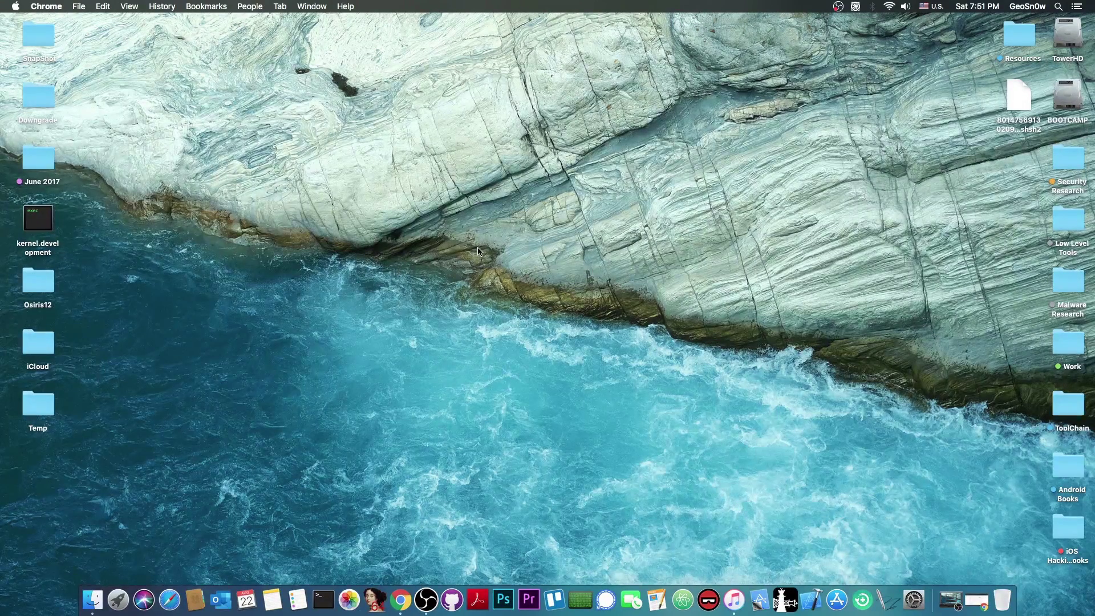
{"action": "left_click", "coordinate": [976, 607]}
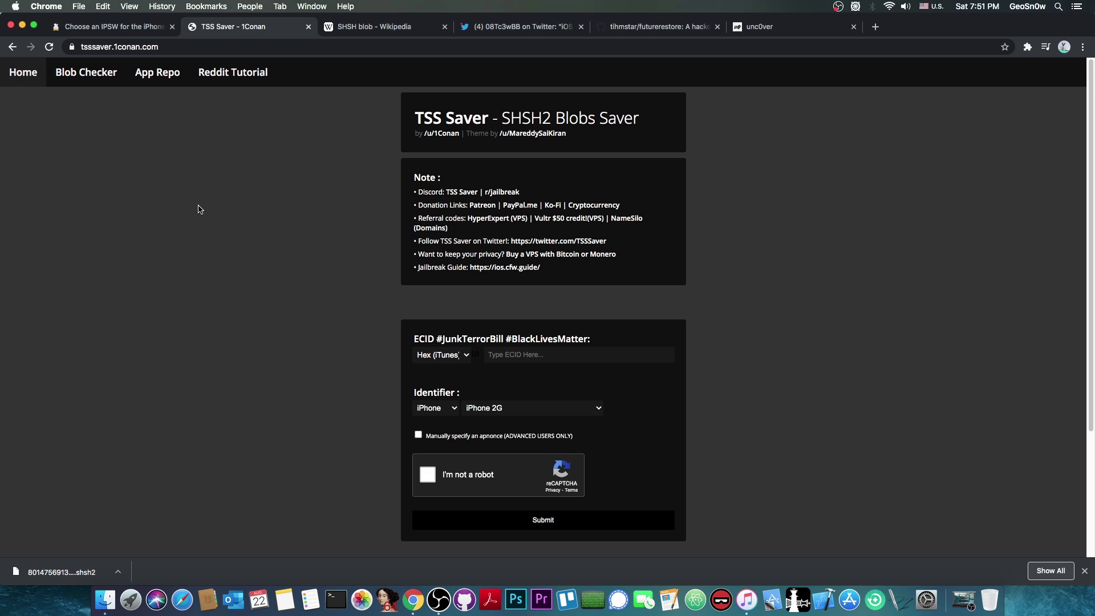
{"action": "key", "text": "ctrl+Tab"}
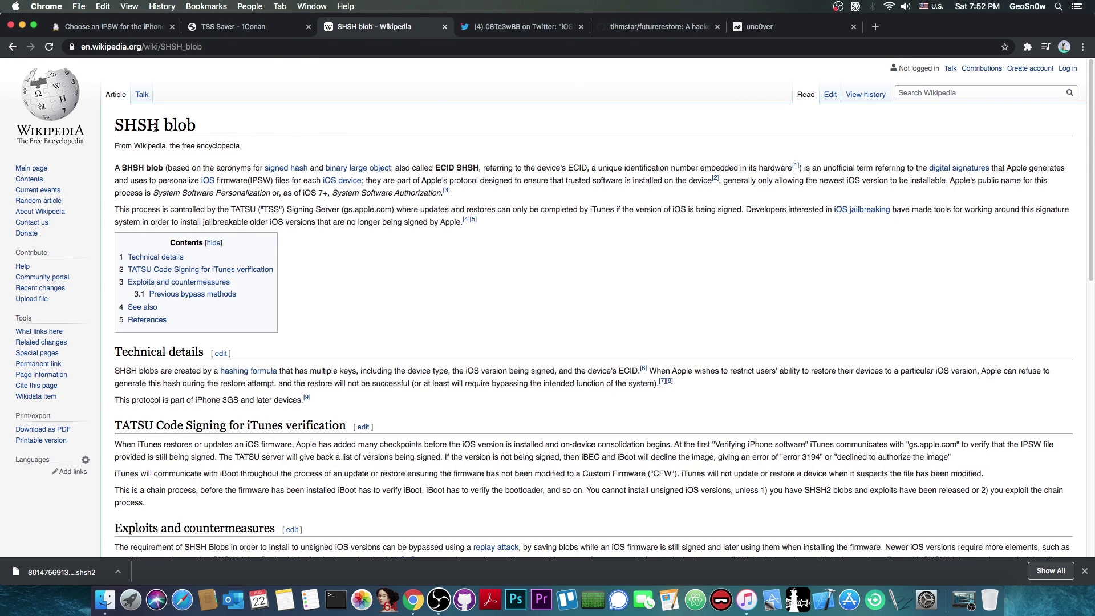
Skim the Wikipedia SHSH blob article, then switch to the iOS 13.6.1 iPhone 11 Pro Max jailbreak tweet
{"action": "scroll", "coordinate": [181, 128], "scroll_direction": "down", "scroll_amount": 7}
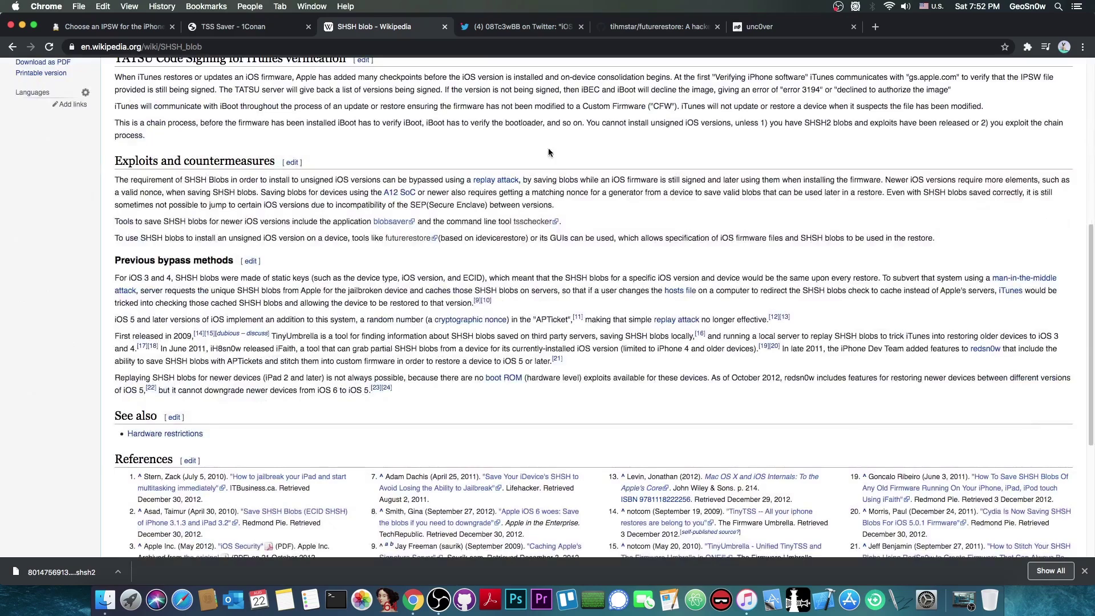
{"action": "scroll", "coordinate": [649, 236], "scroll_direction": "up", "scroll_amount": 7}
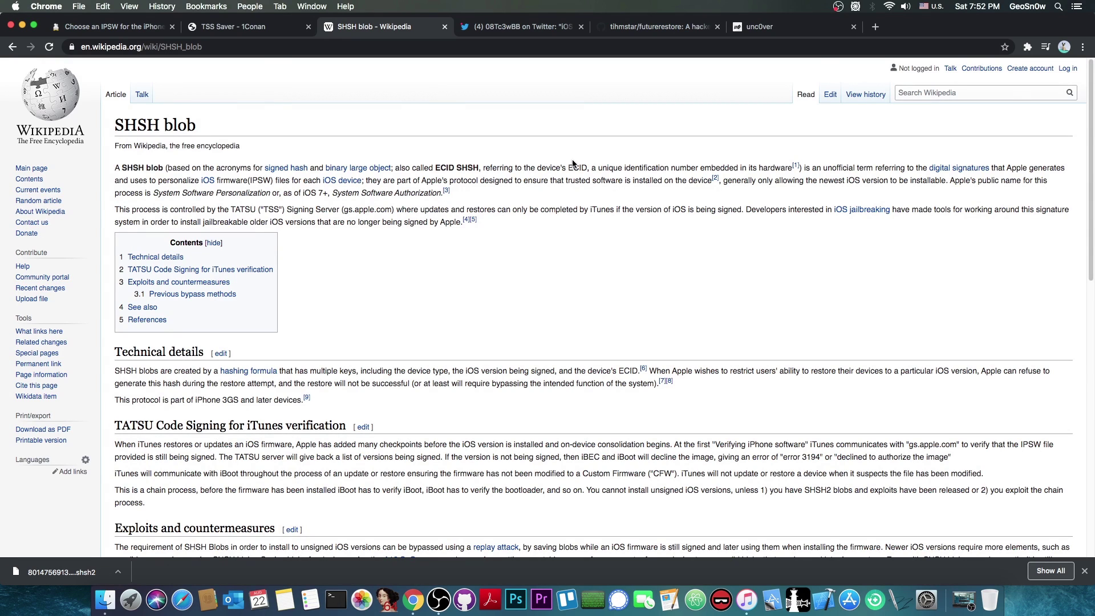
{"action": "left_click", "coordinate": [508, 25]}
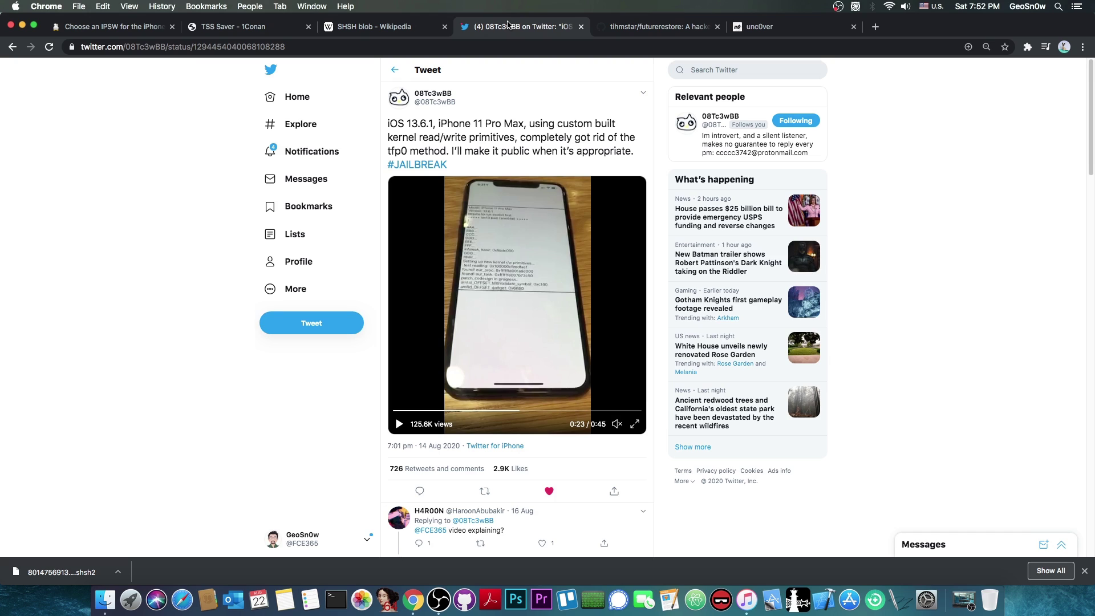
Review the iPhone SE (2020) IPSW and unc0ver tabs, then minimize Chrome and bring Finder forward
{"action": "left_click", "coordinate": [104, 27]}
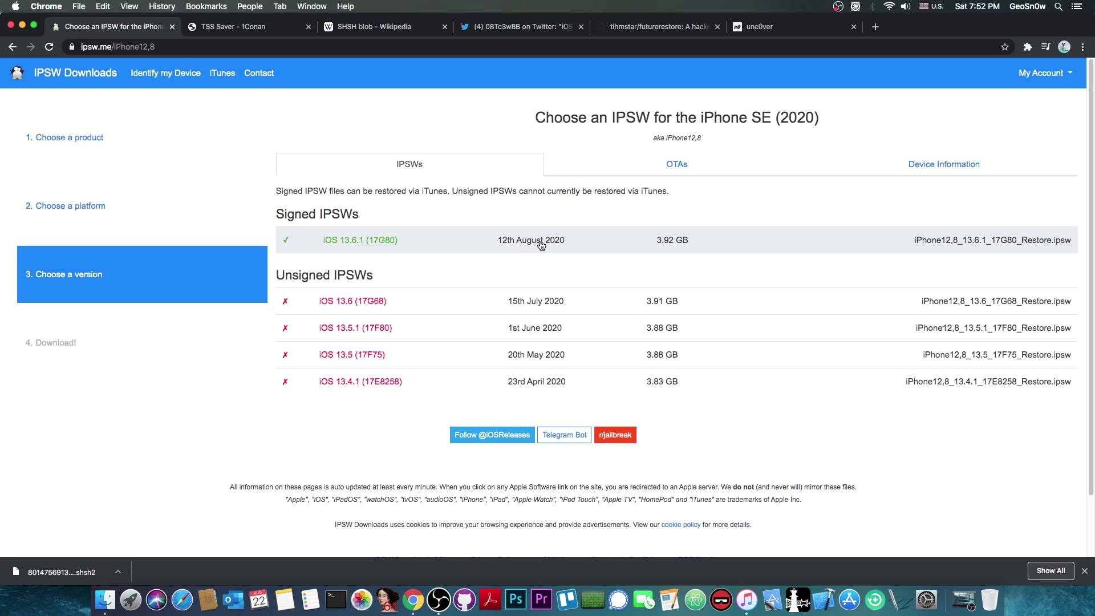
{"action": "left_click", "coordinate": [767, 28]}
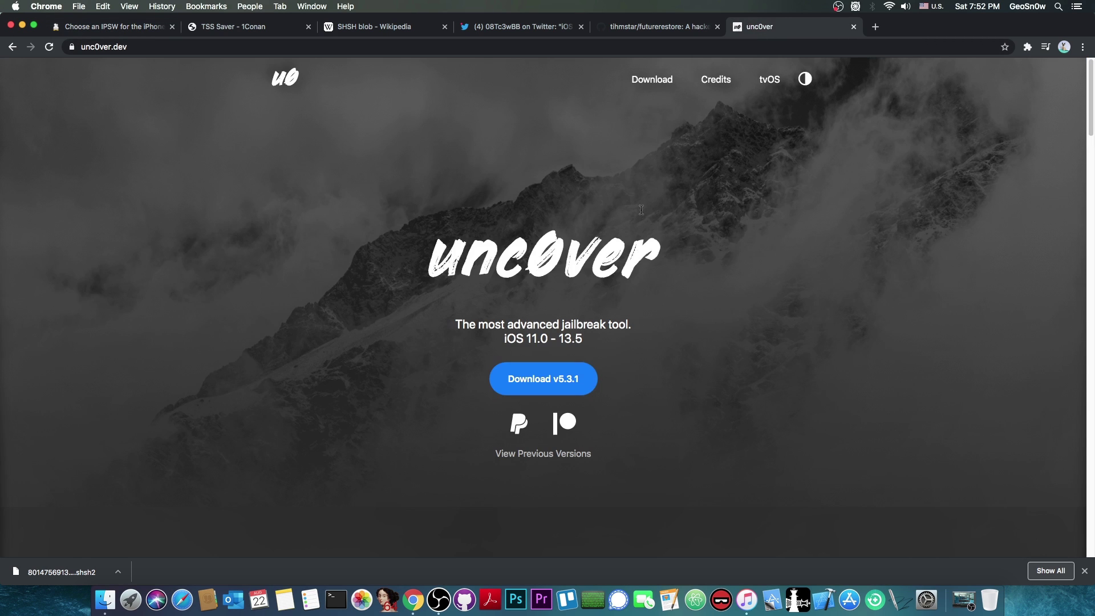
{"action": "left_click", "coordinate": [22, 24]}
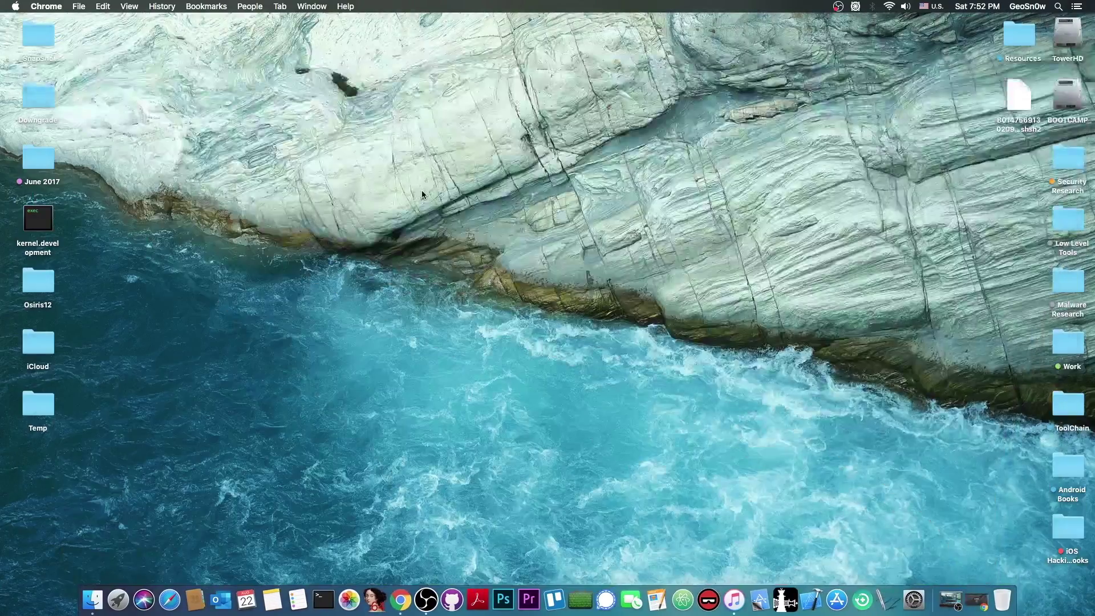
{"action": "left_click", "coordinate": [422, 191]}
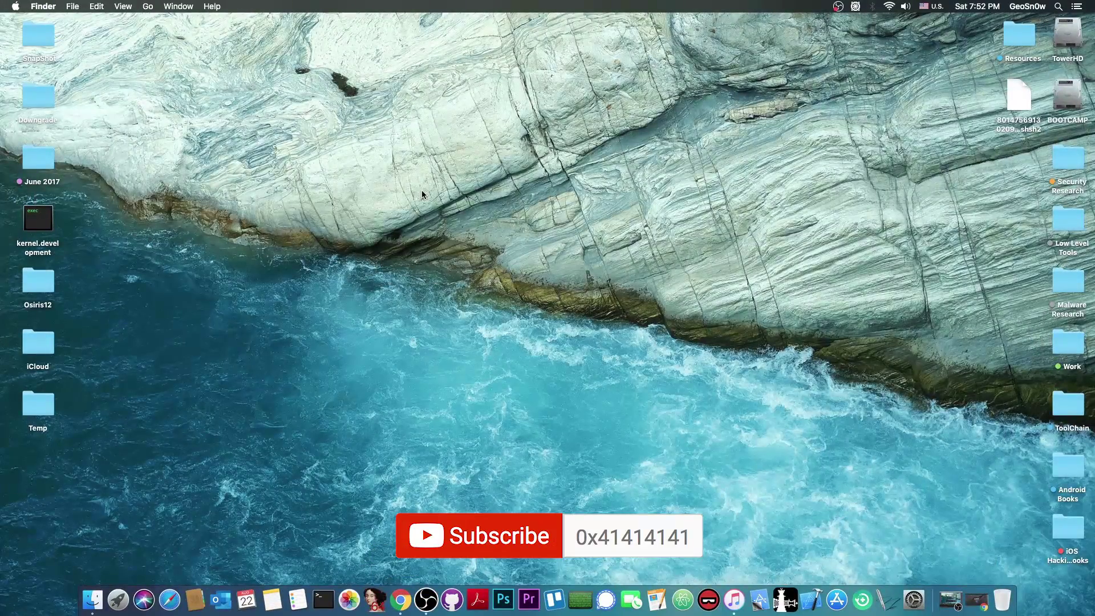